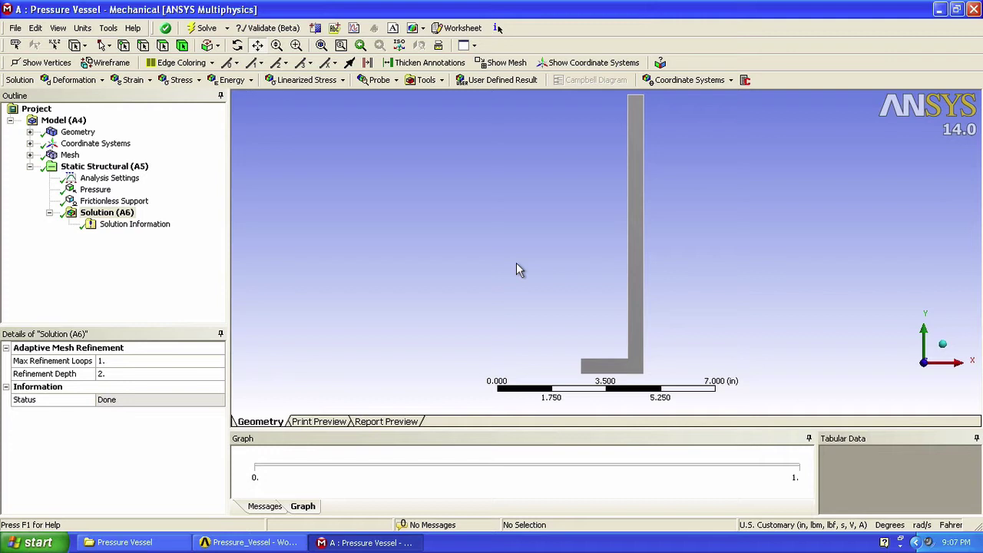
# Add a Total Deformation result for all bodies to the static structural solution and solve it.
pyautogui.click(118, 214)
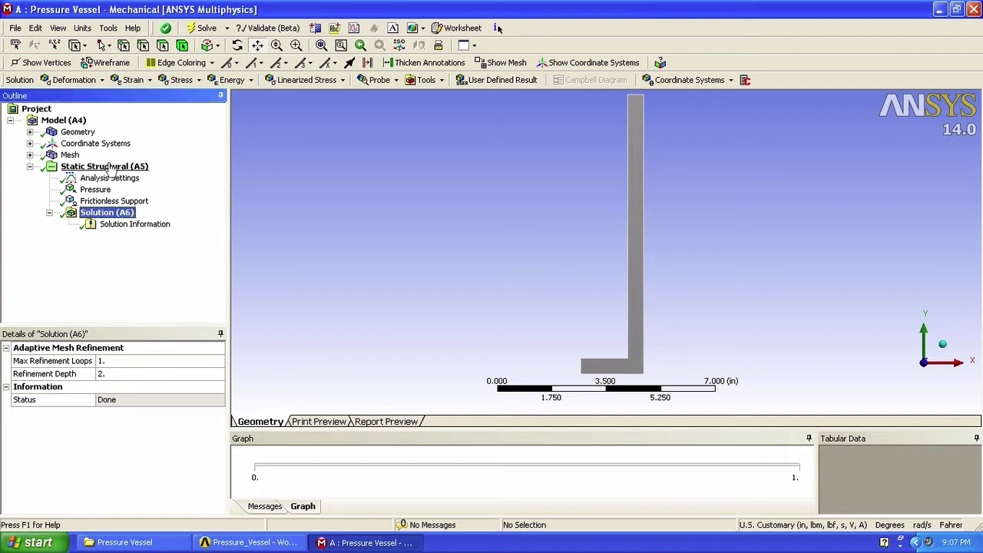
pyautogui.click(91, 82)
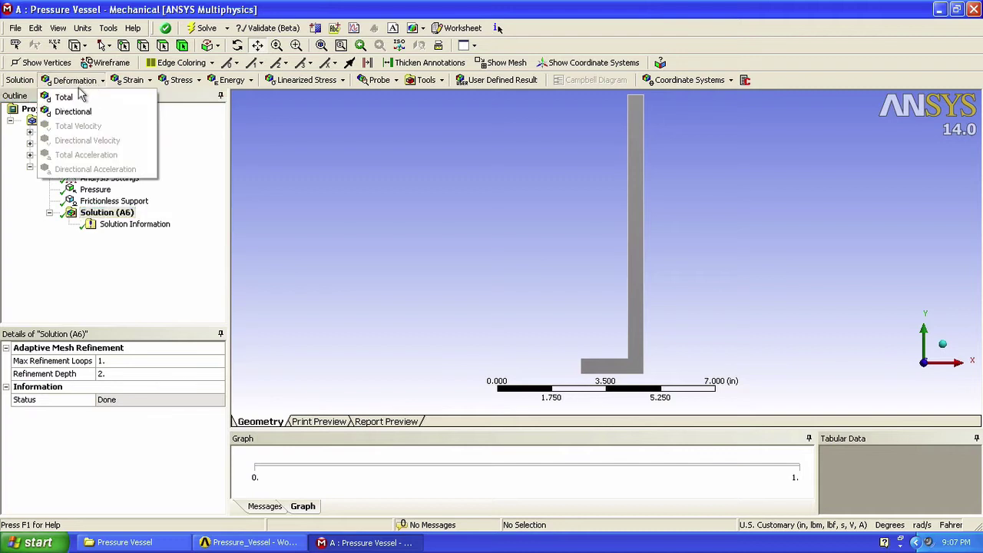
pyautogui.click(77, 98)
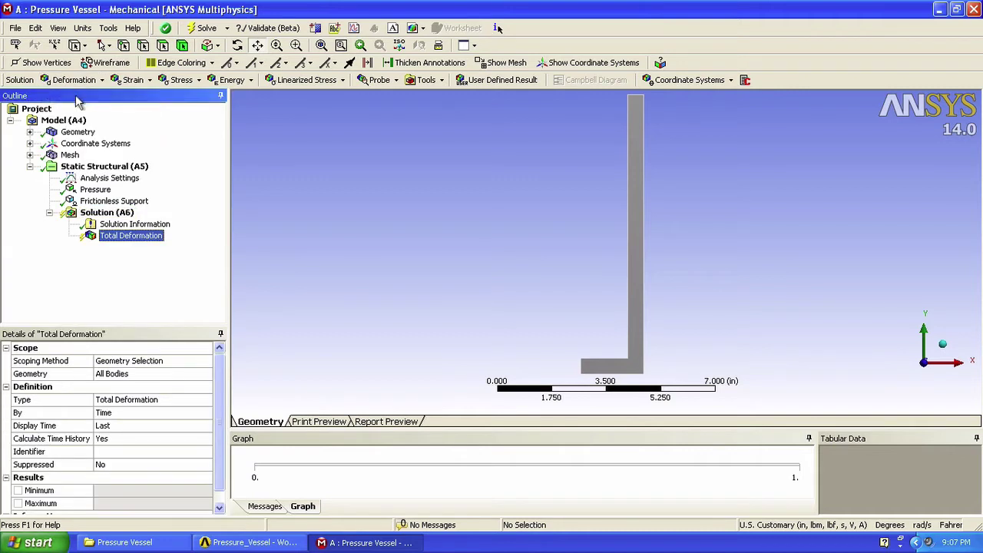
pyautogui.click(206, 30)
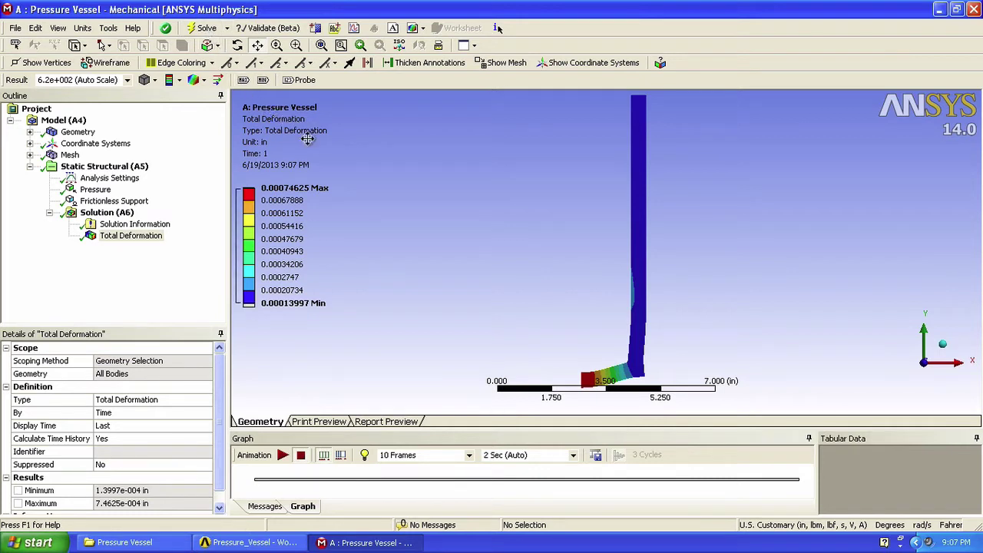
# Overlay the undeformed wireframe on the total deformation plot and display it with smooth contours.
pyautogui.click(201, 81)
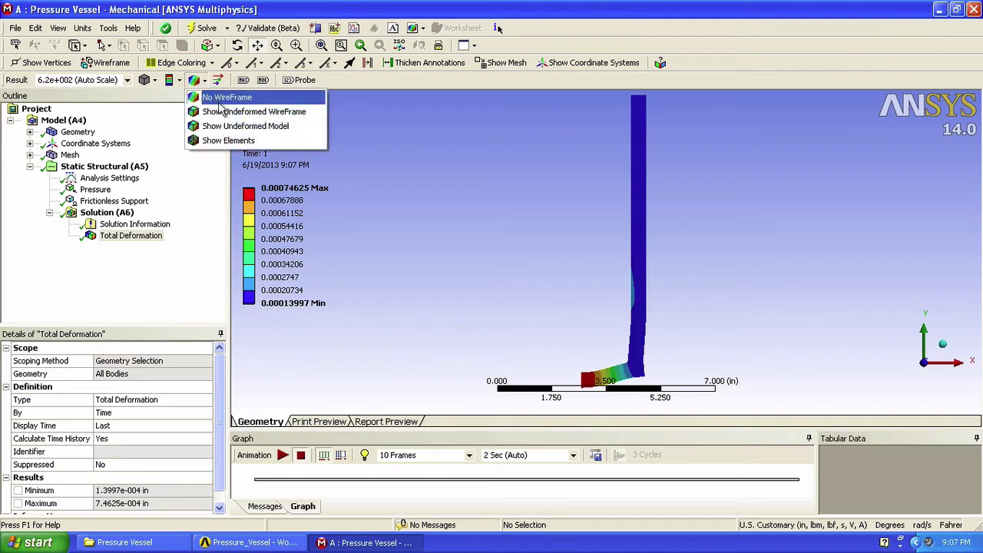
pyautogui.click(220, 113)
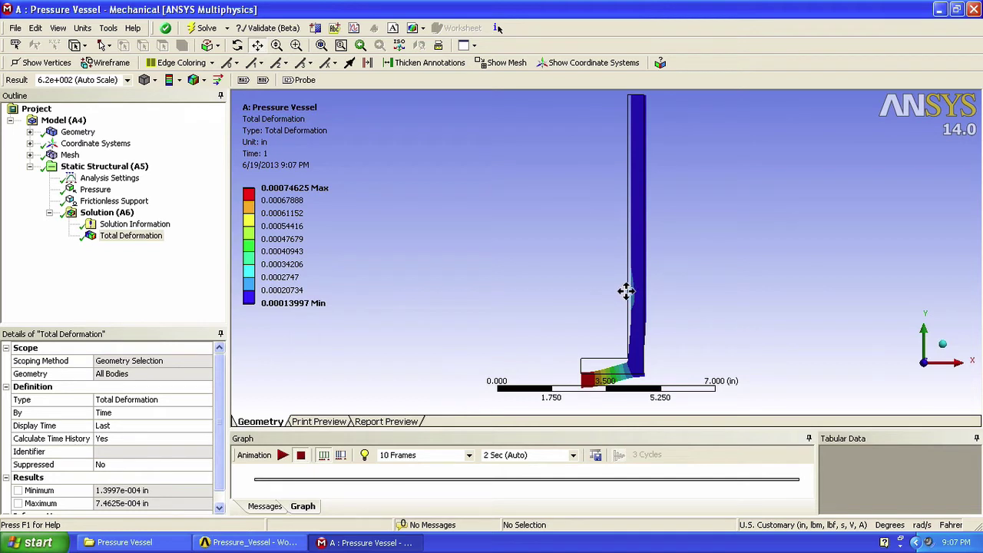
pyautogui.click(179, 80)
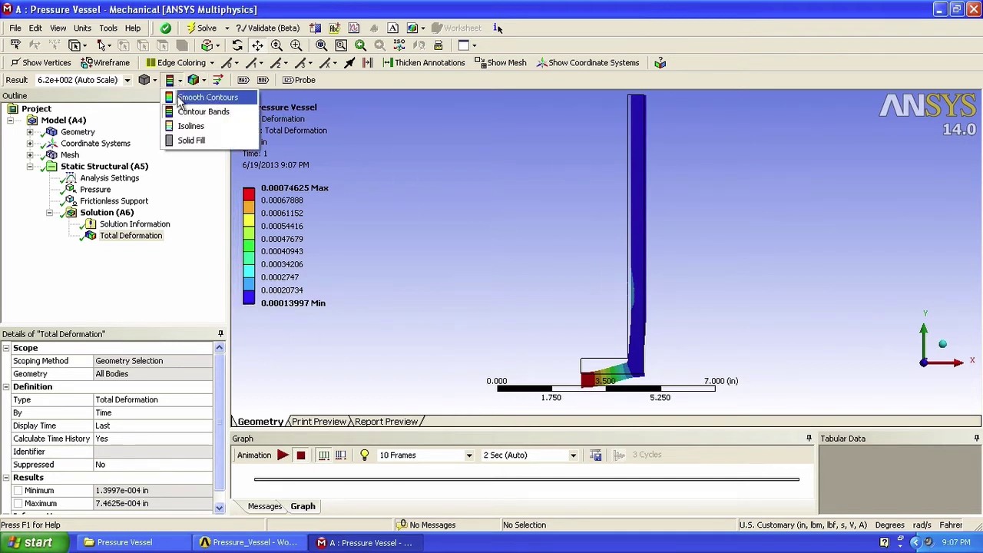
pyautogui.click(178, 102)
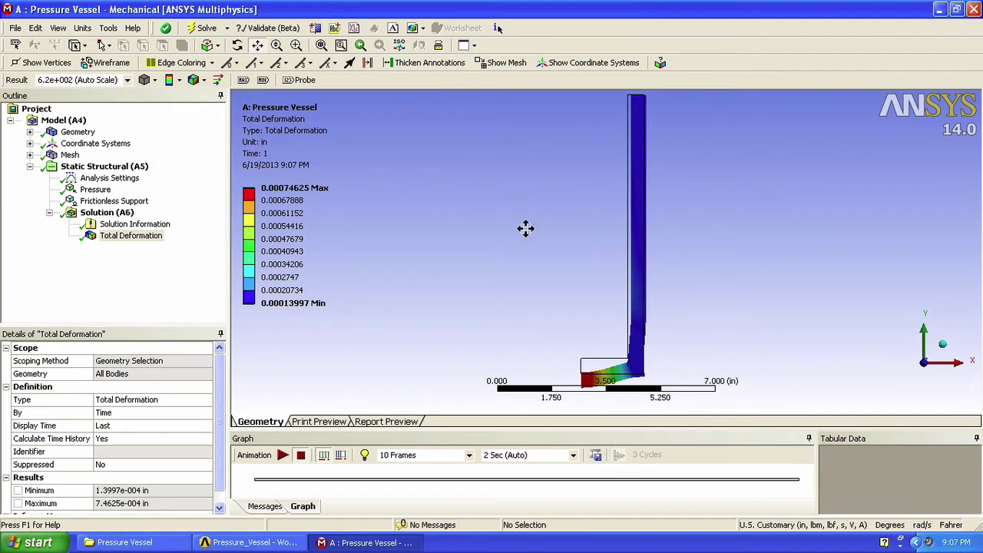
# Label the maximum and minimum locations on the total deformation plot and activate the Probe tool.
pyautogui.click(244, 80)
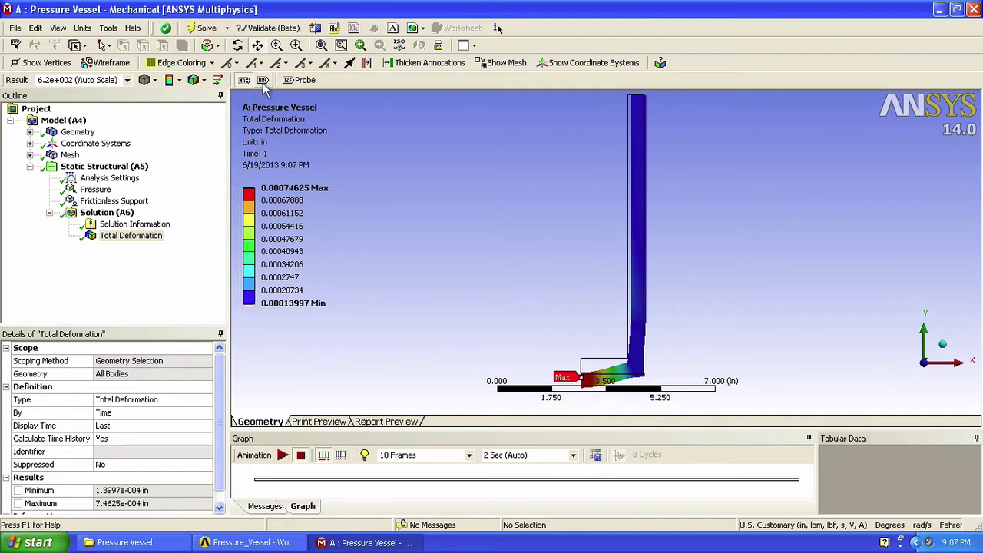
pyautogui.click(263, 81)
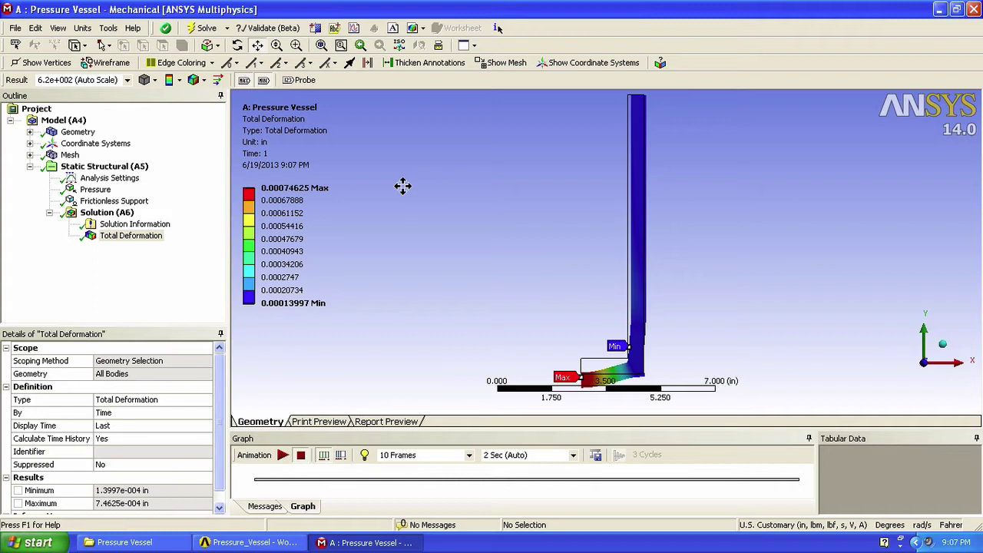
pyautogui.click(298, 81)
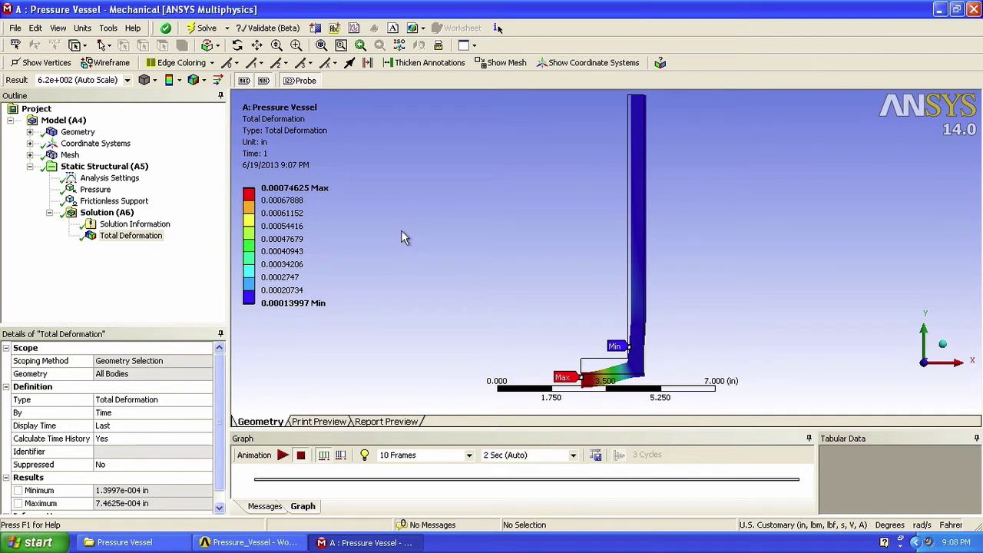
pyautogui.click(414, 28)
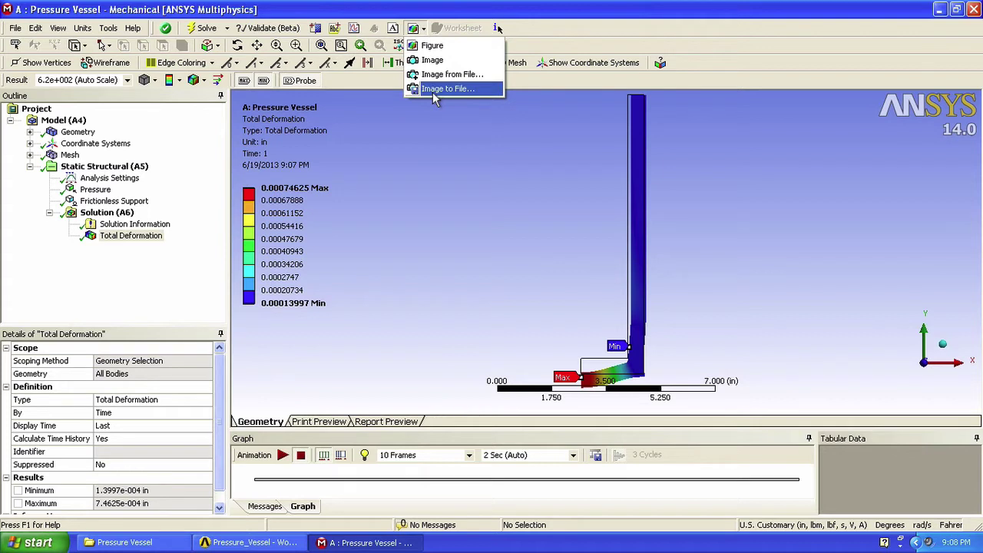
pyautogui.click(421, 28)
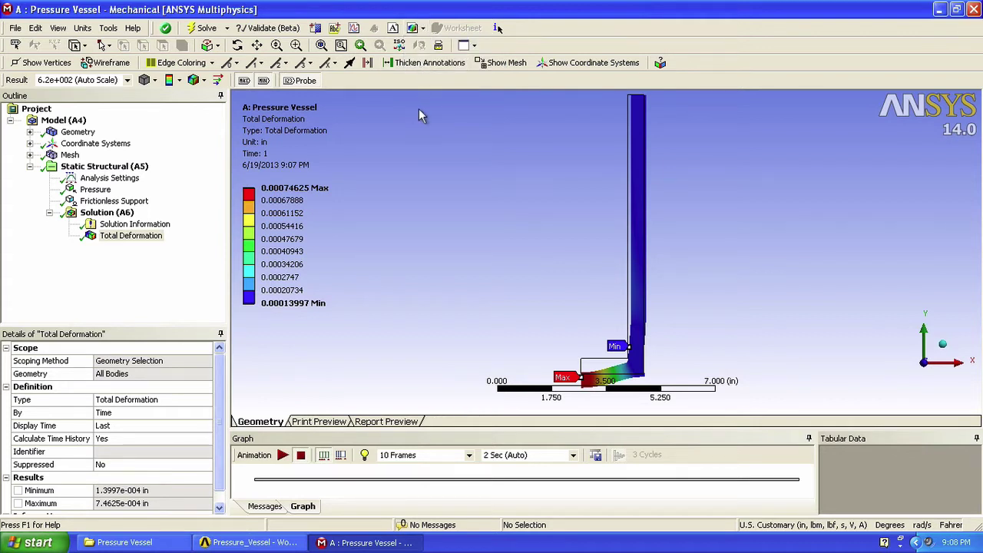
# Play the total deformation animation at the auto scale and stop it.
pyautogui.click(282, 456)
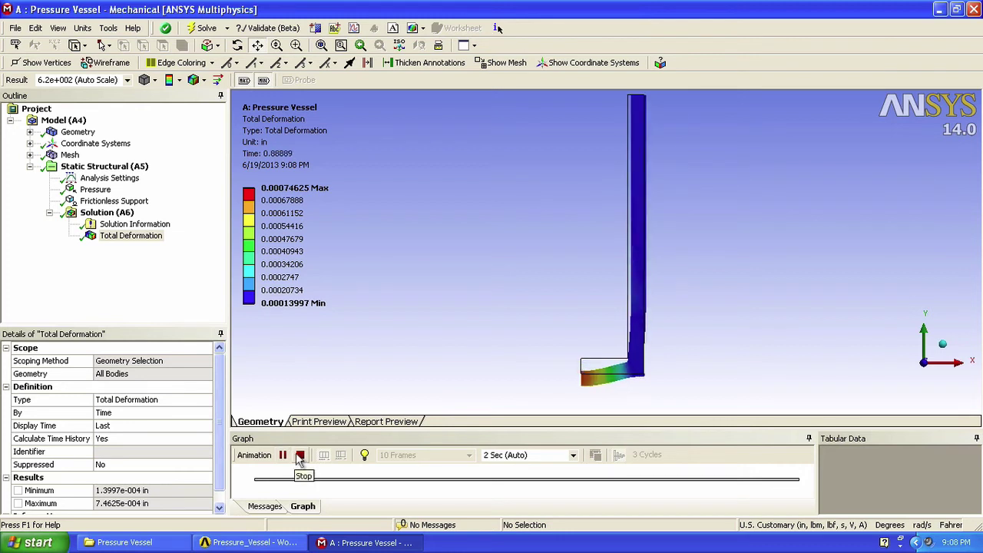
pyautogui.click(300, 457)
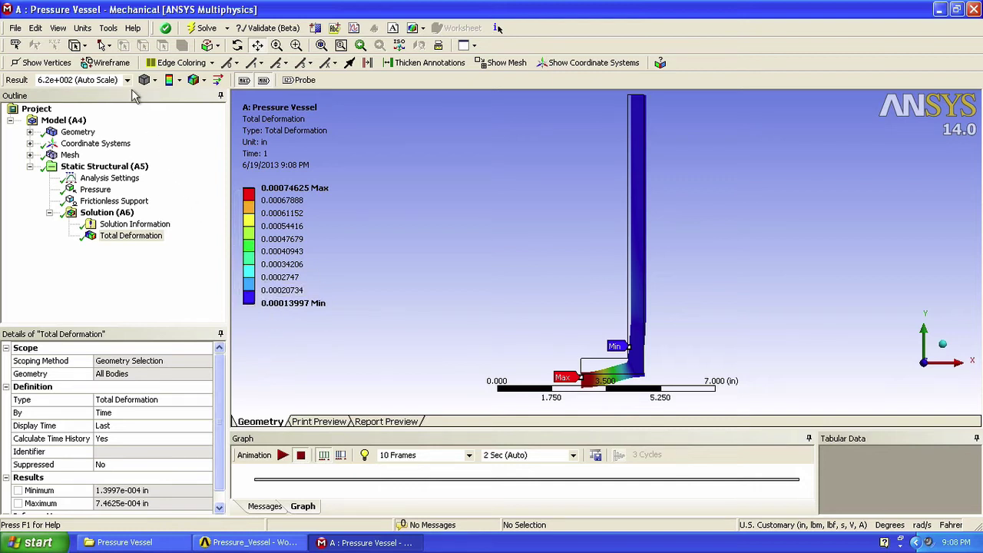
# Animate the deformation at 1.0 (True Scale), stop it, and return the result scale to 6.2e+002 (Auto Scale).
pyautogui.click(127, 80)
pyautogui.click(105, 107)
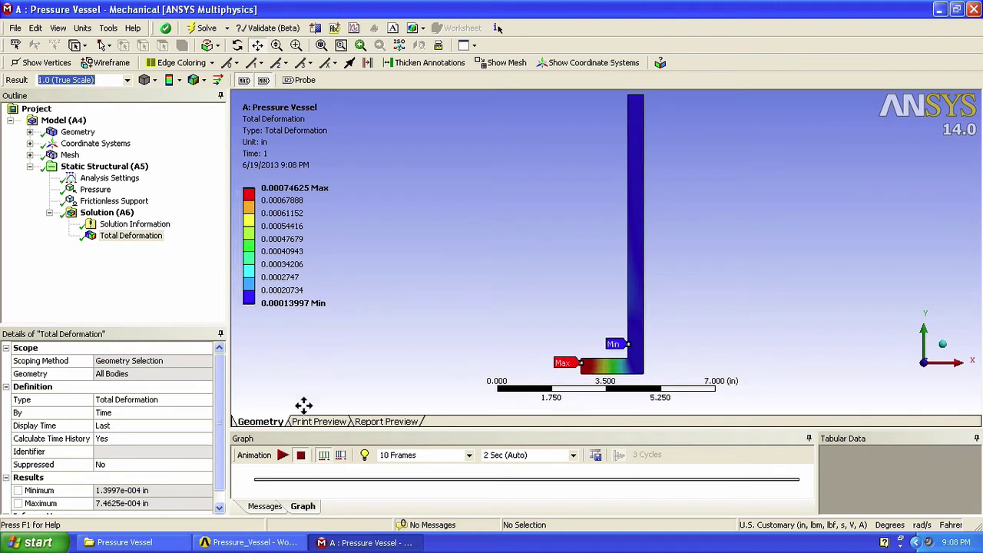
pyautogui.click(281, 454)
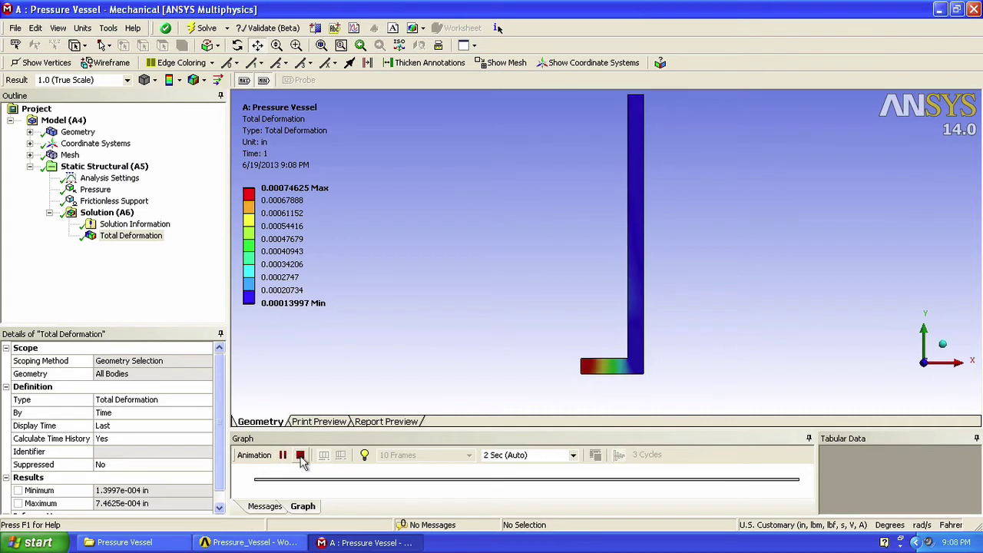
pyautogui.click(300, 455)
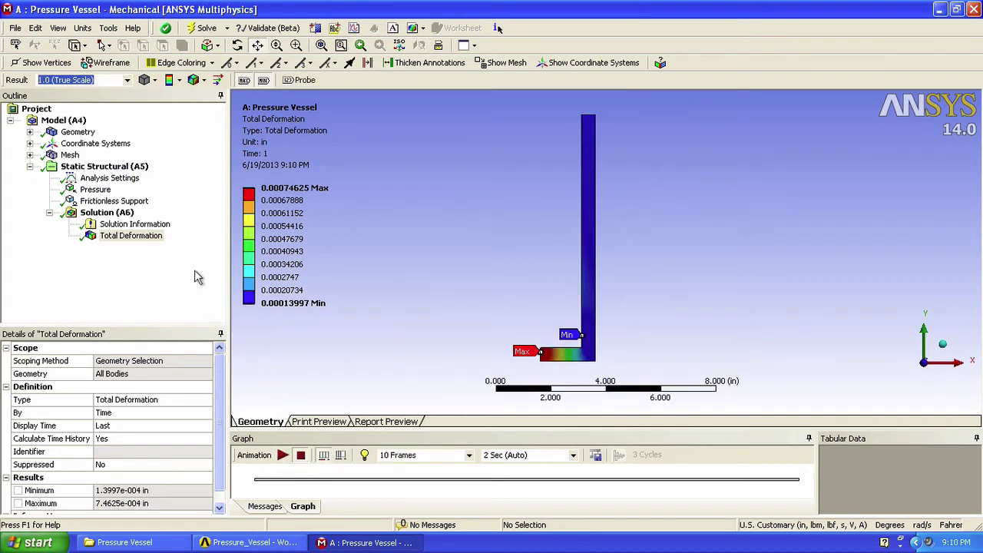
pyautogui.click(127, 79)
pyautogui.click(100, 121)
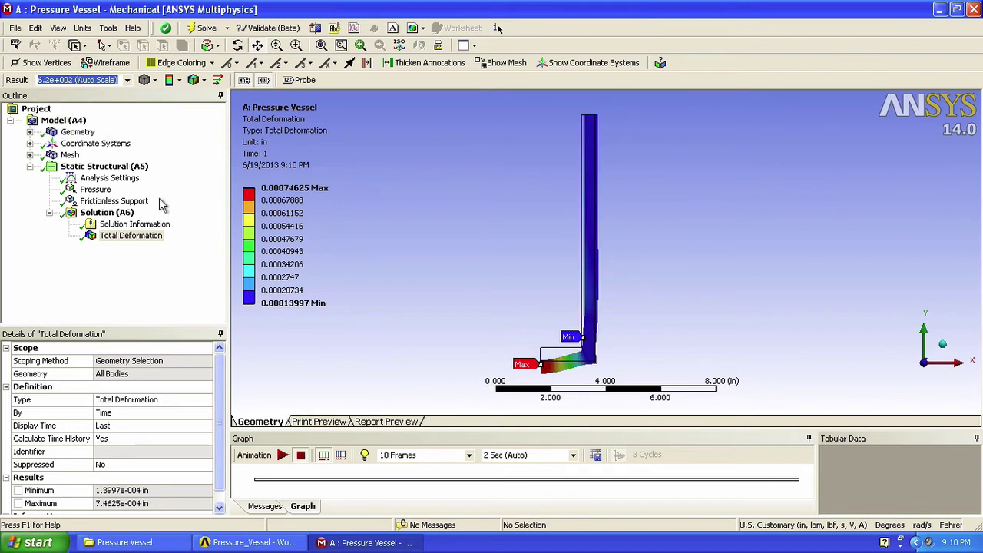
# Examine the deformed shape against the undeformed wireframe, from the upper end of the vessel wall down to the end cap.
pyautogui.moveTo(283, 301)
pyautogui.moveTo(638, 202); pyautogui.dragTo(614, 307)
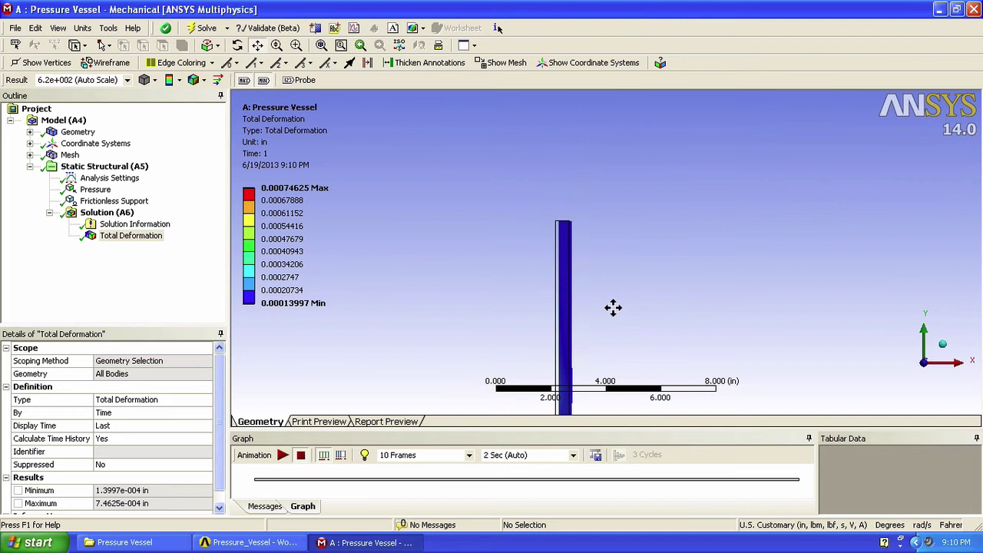
pyautogui.scroll(5, 576, 291)
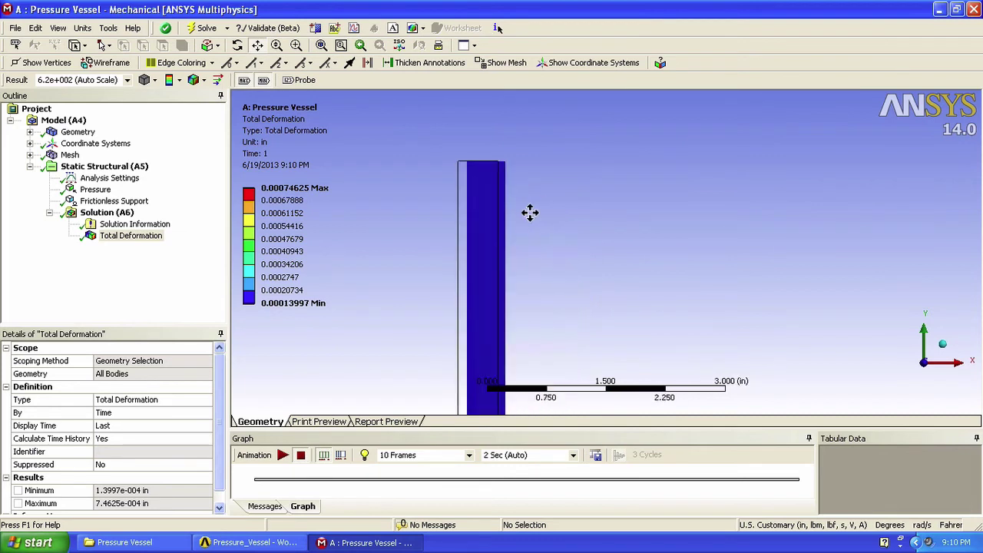
pyautogui.moveTo(529, 213); pyautogui.dragTo(611, 325)
pyautogui.scroll(3, 561, 272)
pyautogui.moveTo(549, 338); pyautogui.dragTo(625, 202)
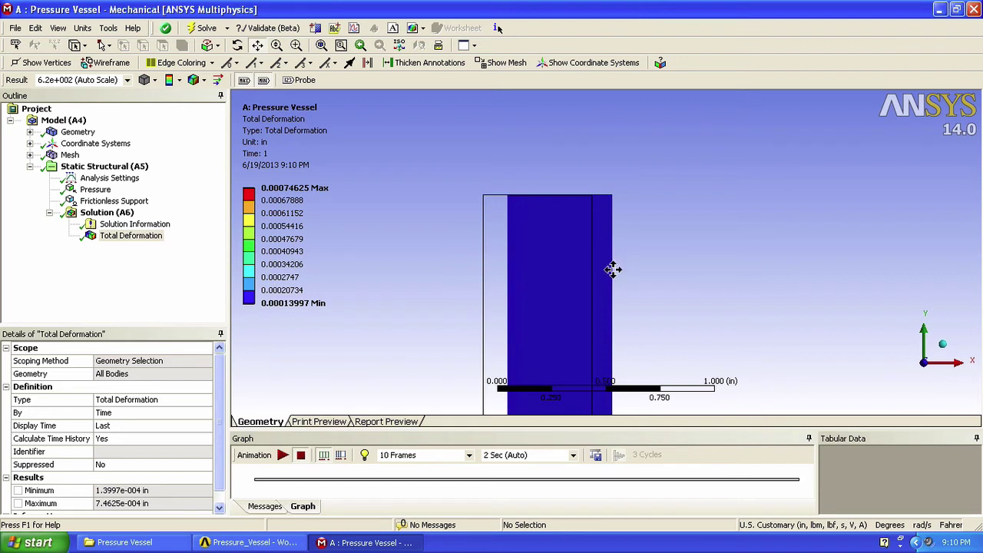
pyautogui.scroll(-3, 612, 269)
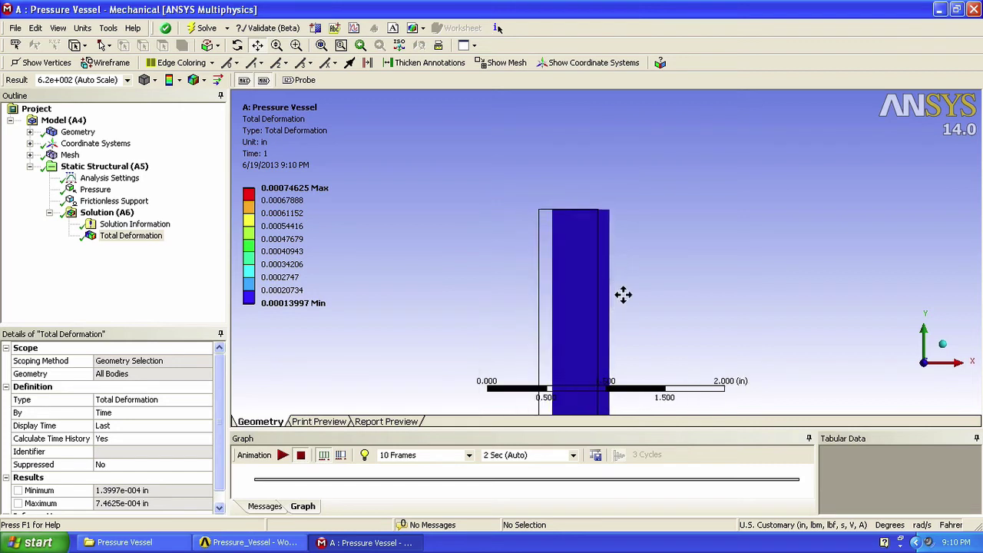
pyautogui.moveTo(623, 294); pyautogui.dragTo(622, 237)
pyautogui.scroll(-3, 624, 285)
pyautogui.moveTo(628, 300); pyautogui.dragTo(612, 204)
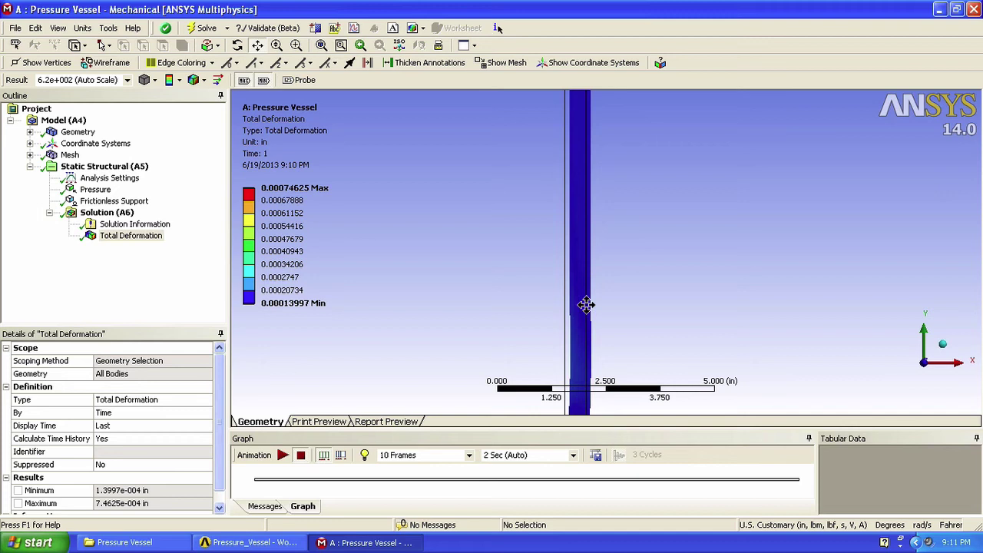
pyautogui.moveTo(602, 335); pyautogui.dragTo(604, 271)
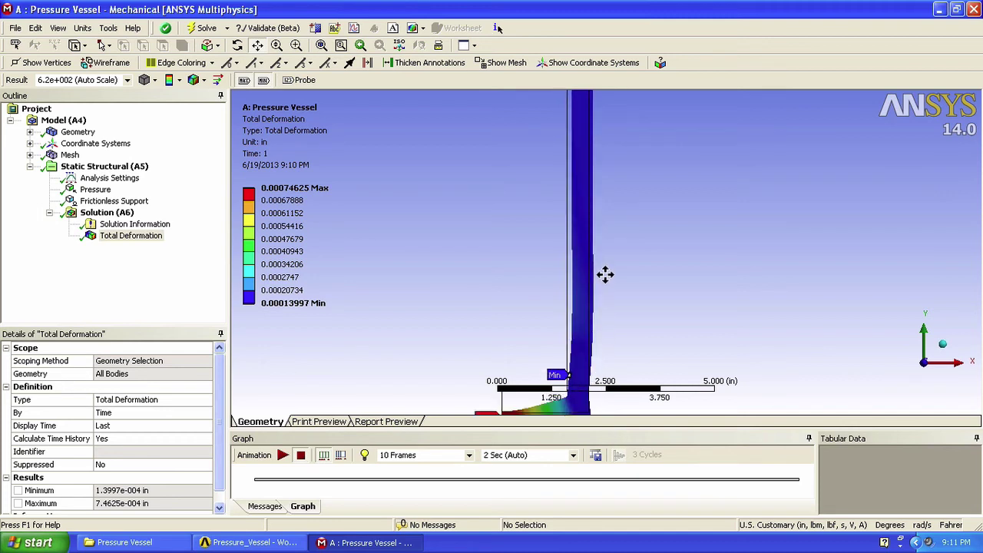
pyautogui.moveTo(617, 307); pyautogui.dragTo(651, 204)
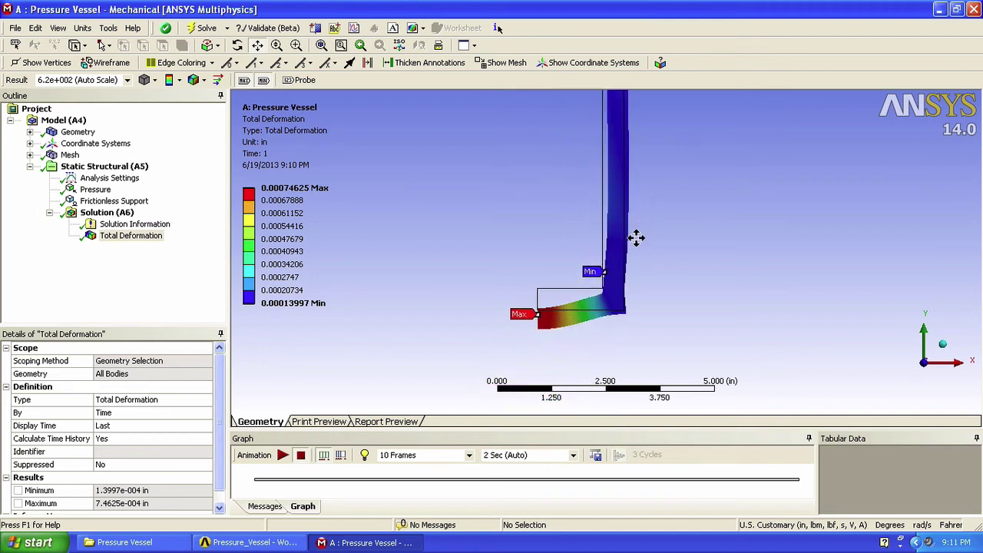
pyautogui.moveTo(628, 263); pyautogui.dragTo(630, 236)
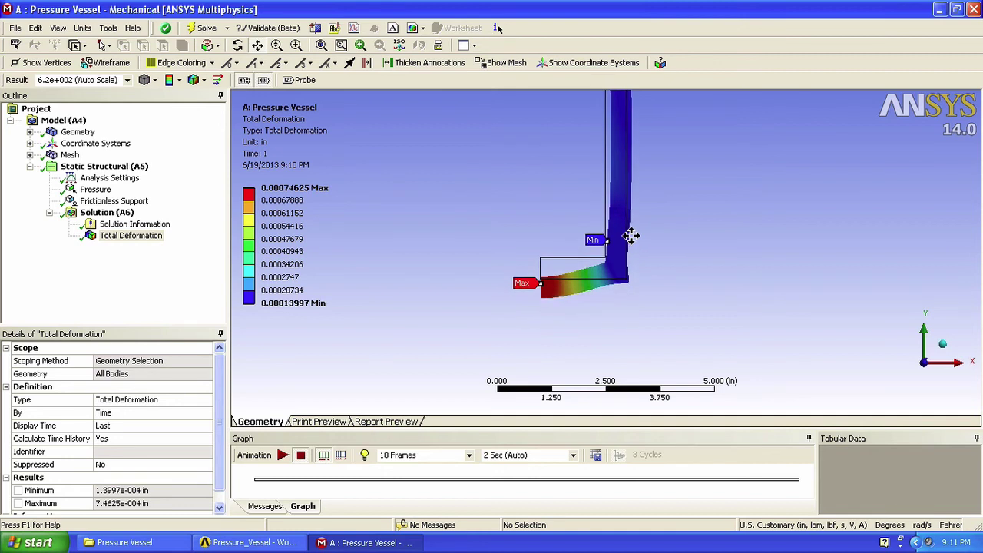